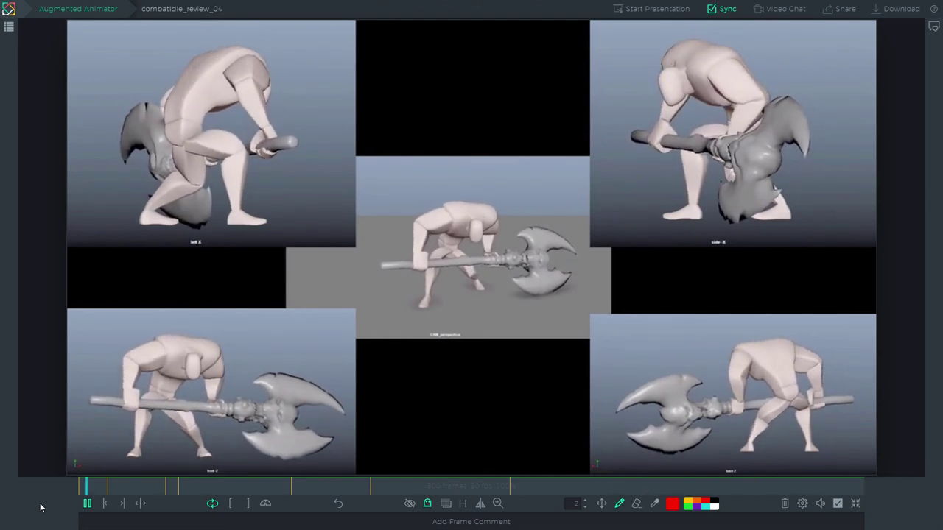
# - Review the combatIdle_review_04 playback and compare the previous and final Combat Idle versions, pausing on the annotated poses
pyautogui.click(87, 503)
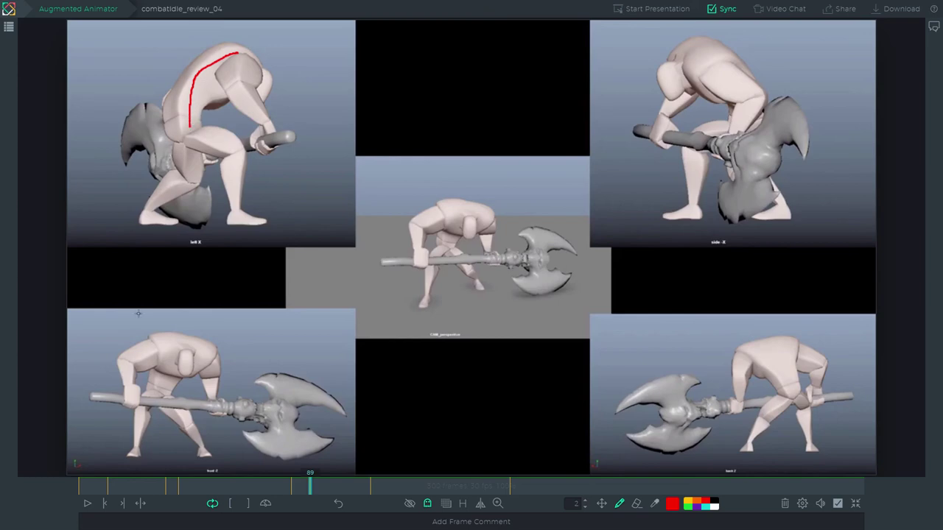
pyautogui.click(87, 503)
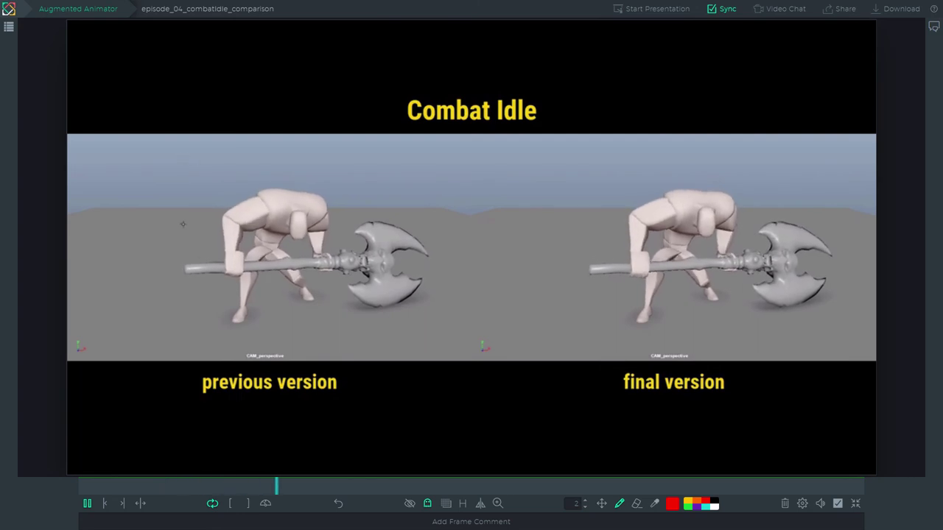
pyautogui.click(86, 506)
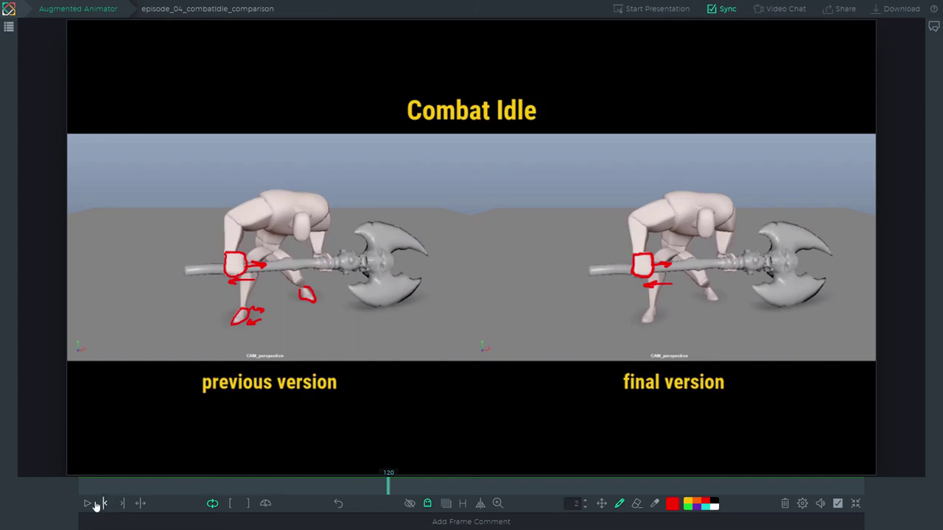
pyautogui.click(87, 504)
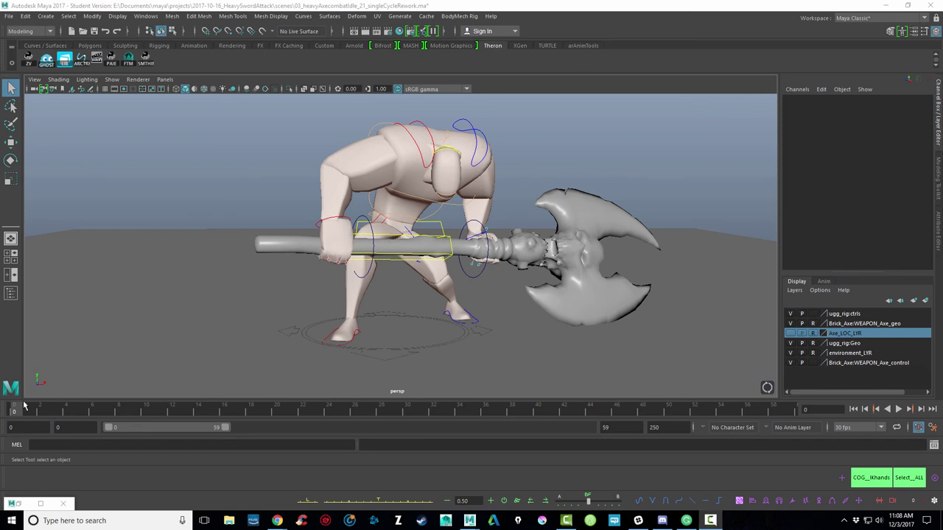
# - In Maya, play the single-cycle combat idle from frame 0 in front and side views to examine its loop
pyautogui.hotkey('alt', 'v')
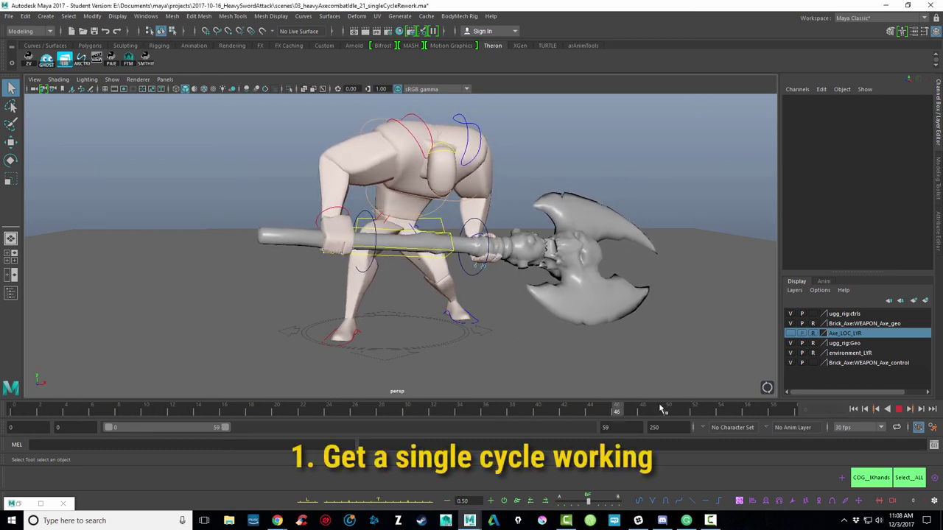
pyautogui.click(16, 410)
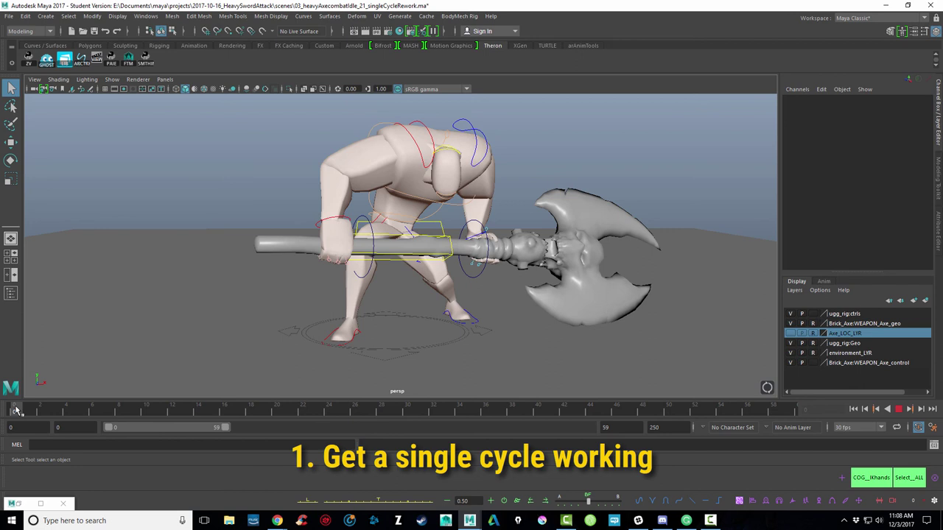
pyautogui.hotkey('alt', 'v')
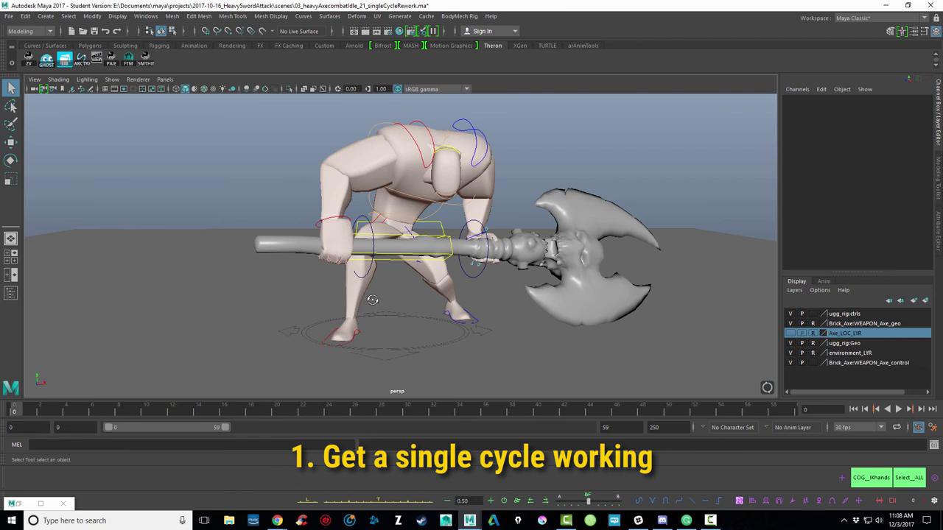
pyautogui.keyDown('alt'); pyautogui.moveTo(373, 300); pyautogui.dragTo(339, 339); pyautogui.keyUp('alt')
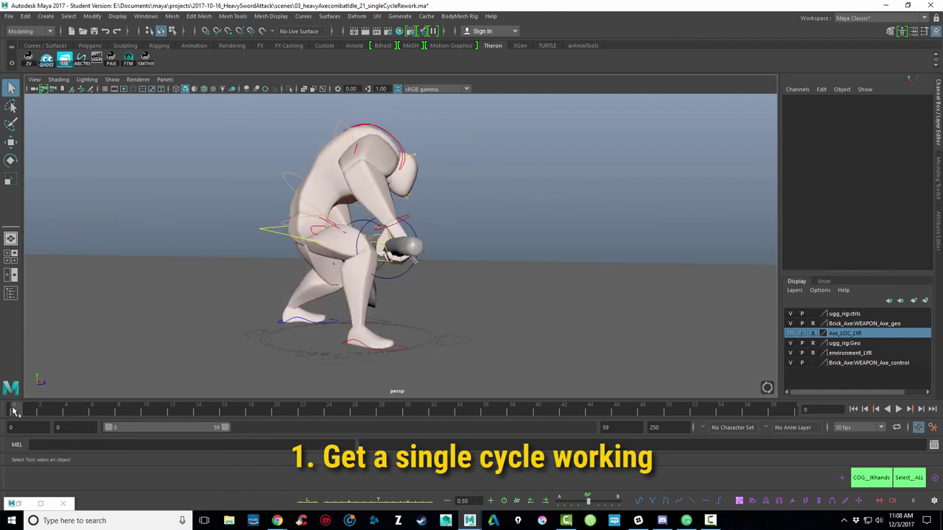
pyautogui.hotkey('alt', 'v')
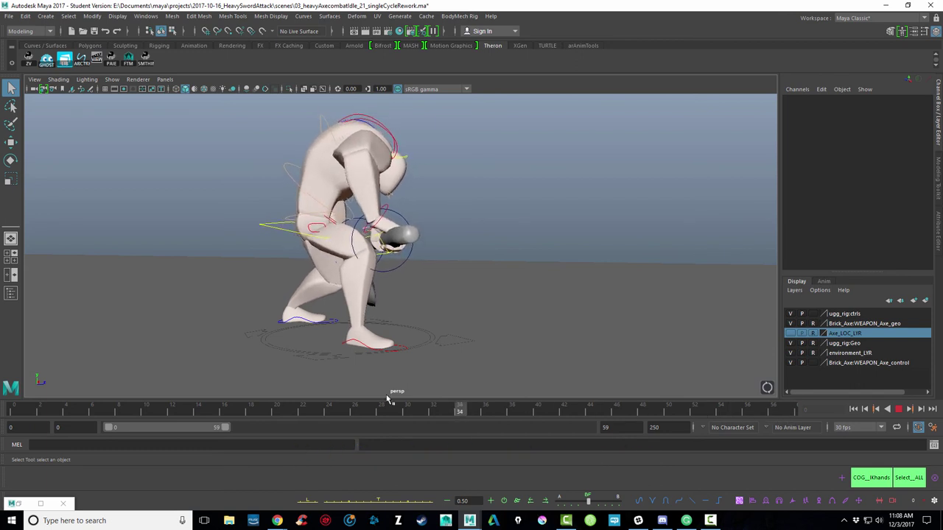
pyautogui.hotkey('alt', 'v')
pyautogui.hotkey('alt', 'shift', 'v')
# - Select the upper body and spine controls and examine their keyed poses at frames 0, 10, 20, 40 and 50
pyautogui.click(257, 228)
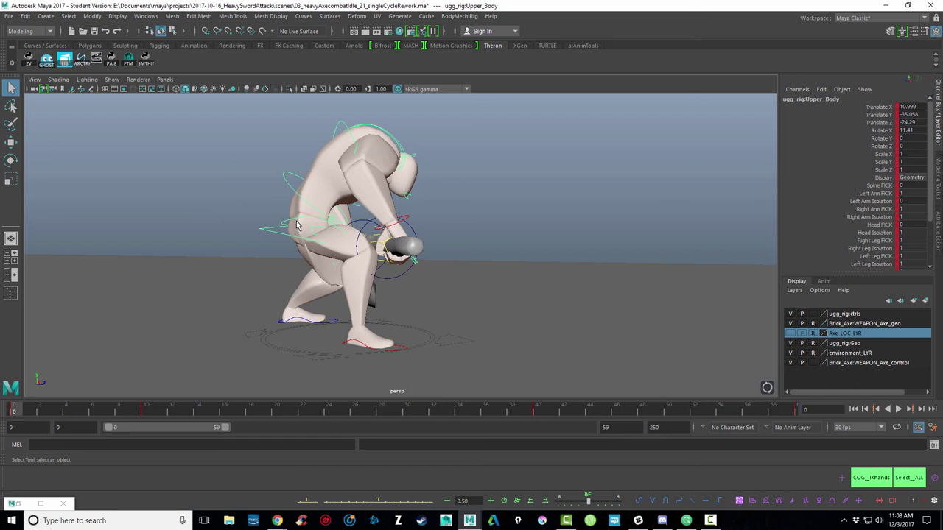
pyautogui.click(296, 225)
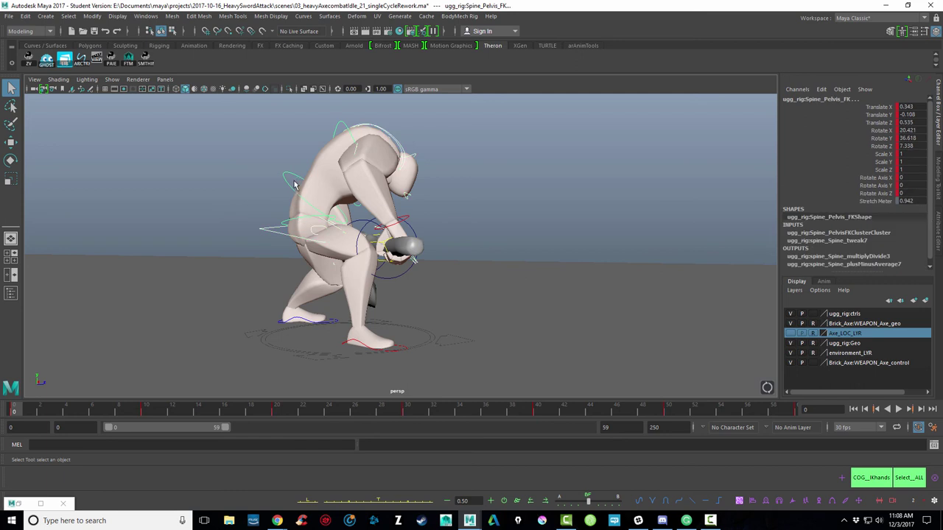
pyautogui.click(343, 120)
pyautogui.moveTo(16, 414); pyautogui.dragTo(276, 411)
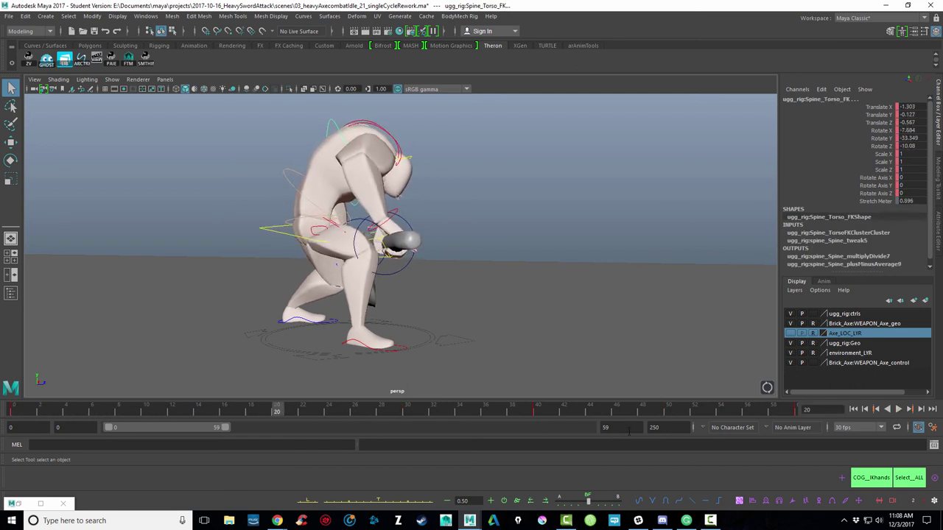
pyautogui.click(285, 221)
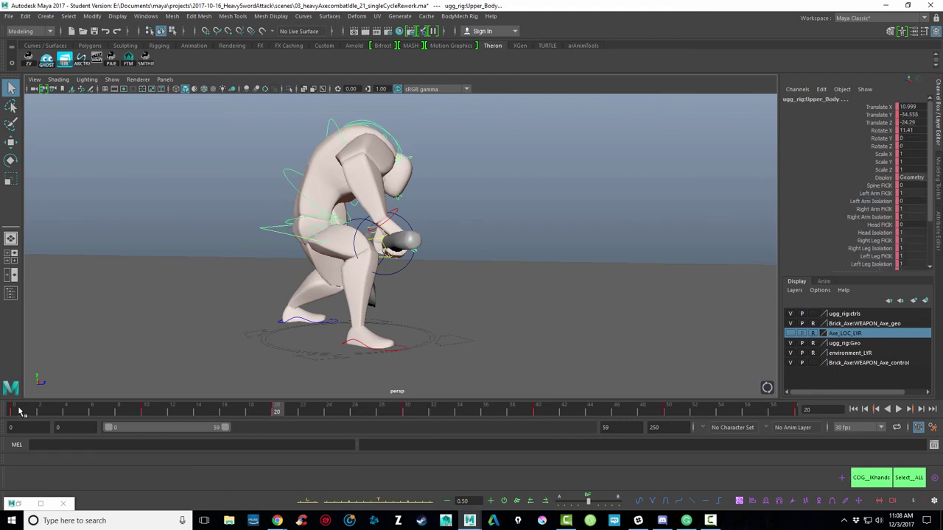
pyautogui.moveTo(20, 411); pyautogui.dragTo(148, 413)
pyautogui.moveTo(282, 415); pyautogui.dragTo(541, 413)
pyautogui.click(668, 411)
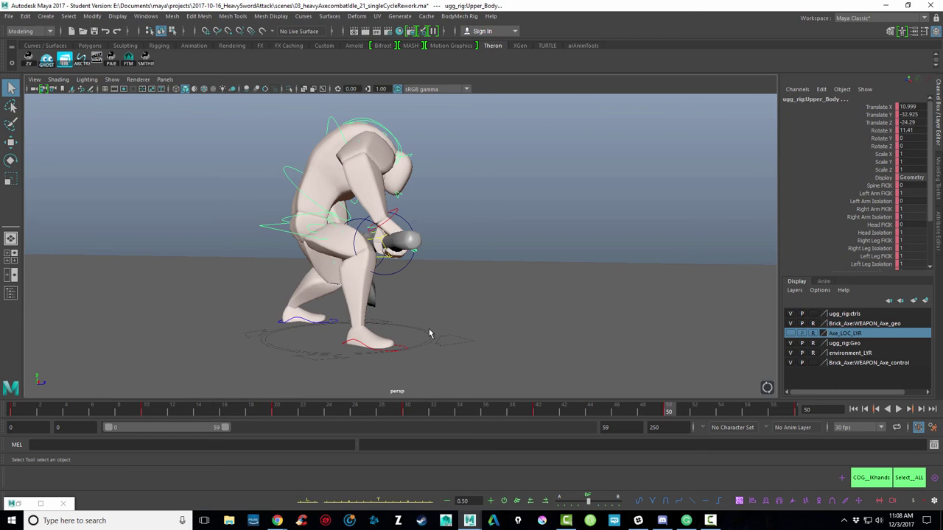
# - Play the looping single cycle from a front view that shows the character's whole body and the axe
pyautogui.keyDown('alt'); pyautogui.moveTo(430, 333); pyautogui.dragTo(413, 303); pyautogui.keyUp('alt')
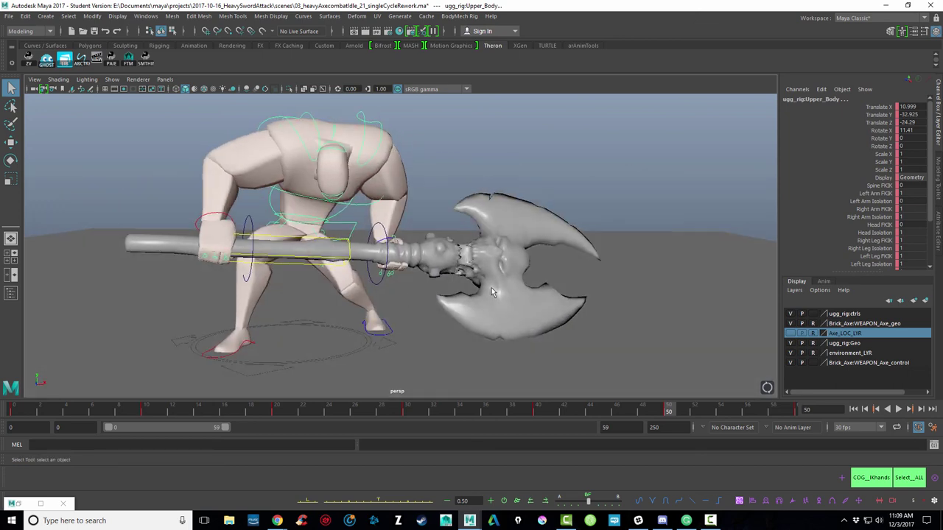
pyautogui.keyDown('alt'); pyautogui.moveTo(491, 293); pyautogui.dragTo(212, 350, button='right'); pyautogui.keyUp('alt')
pyautogui.click(40, 411)
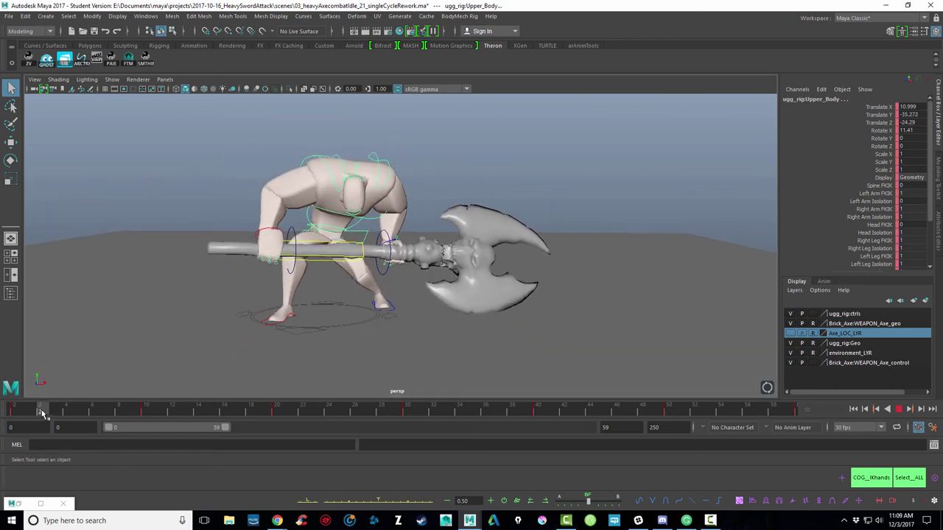
pyautogui.click(897, 408)
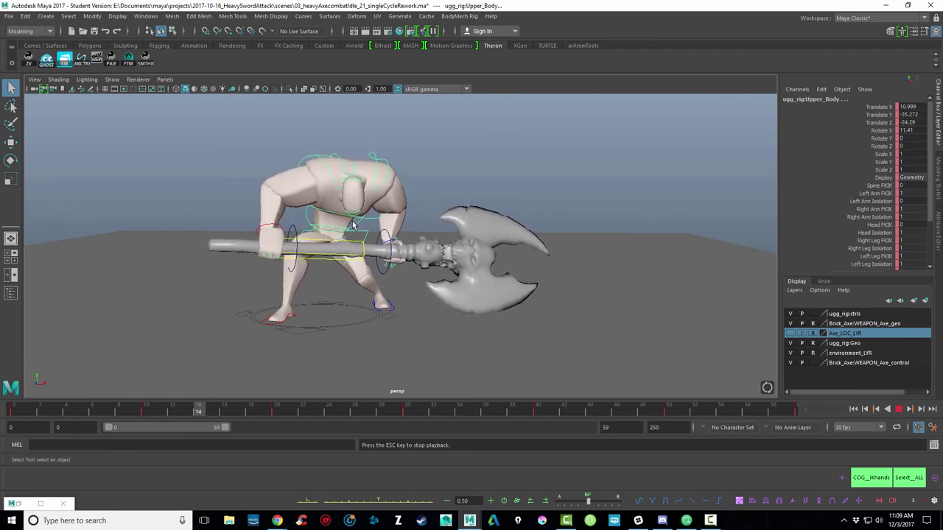
pyautogui.keyDown('alt'); pyautogui.moveTo(471, 290); pyautogui.dragTo(541, 307); pyautogui.keyUp('alt')
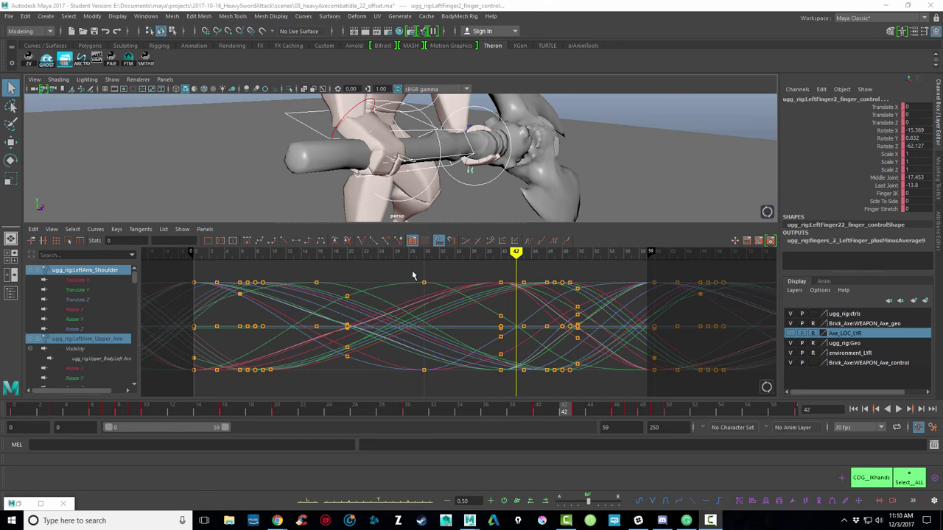
# - Scrub the offset cycle, extend the playback range to frame 77 to examine keys at 60 and 69, and restore the range to 59
pyautogui.keyDown('alt'); pyautogui.moveTo(461, 190); pyautogui.dragTo(486, 189); pyautogui.keyUp('alt')
pyautogui.keyDown('alt'); pyautogui.moveTo(549, 175); pyautogui.dragTo(495, 179); pyautogui.keyUp('alt')
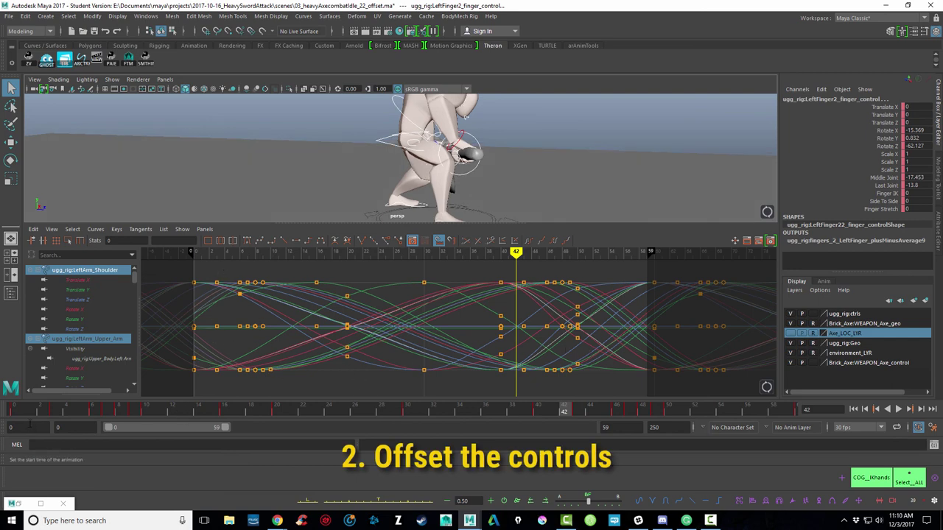
pyautogui.moveTo(13, 415); pyautogui.dragTo(632, 417)
pyautogui.moveTo(226, 432); pyautogui.dragTo(259, 429)
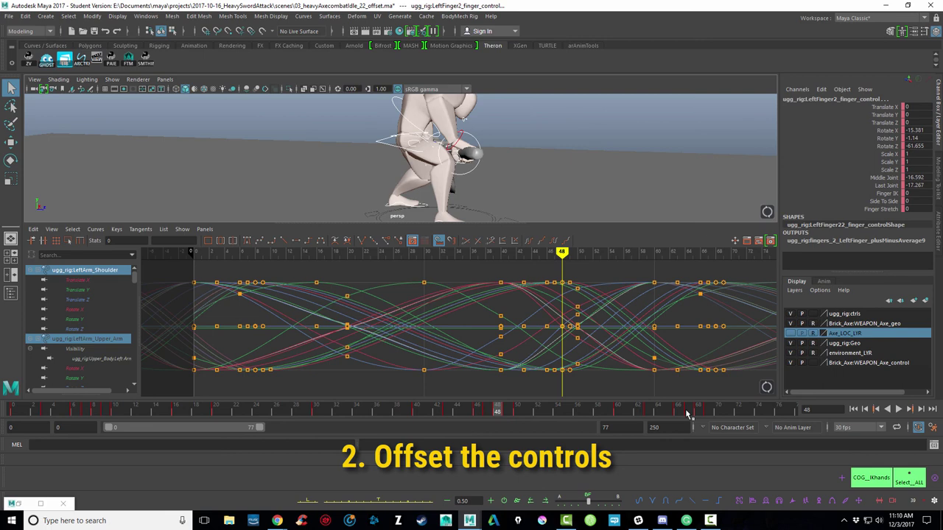
pyautogui.click(617, 417)
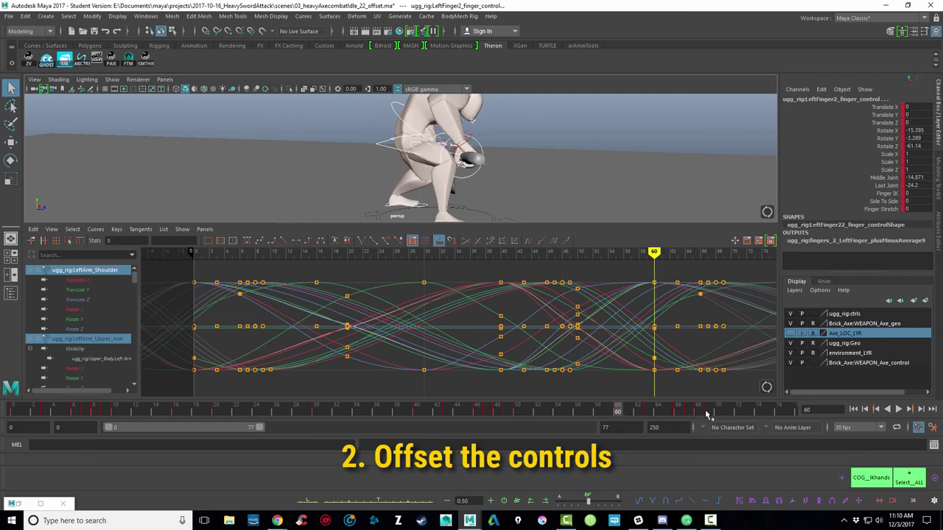
pyautogui.click(707, 415)
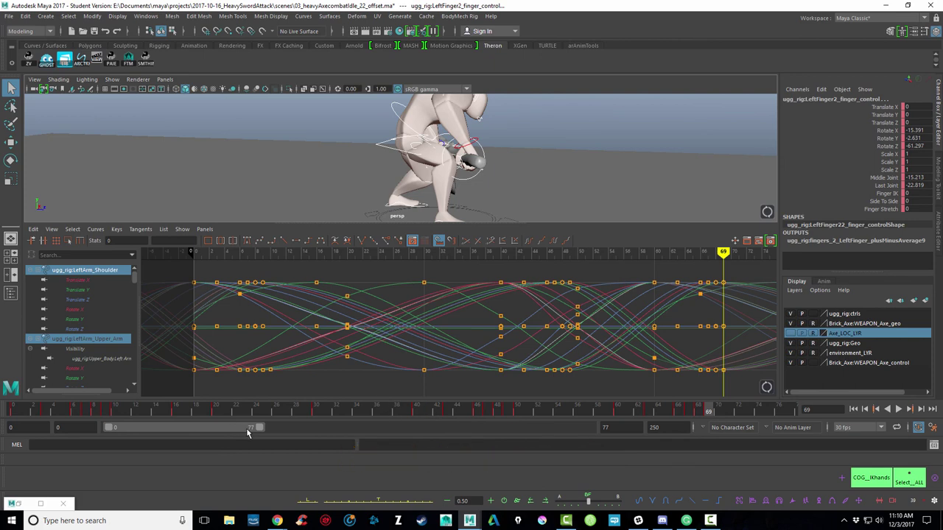
pyautogui.moveTo(252, 428); pyautogui.dragTo(224, 429)
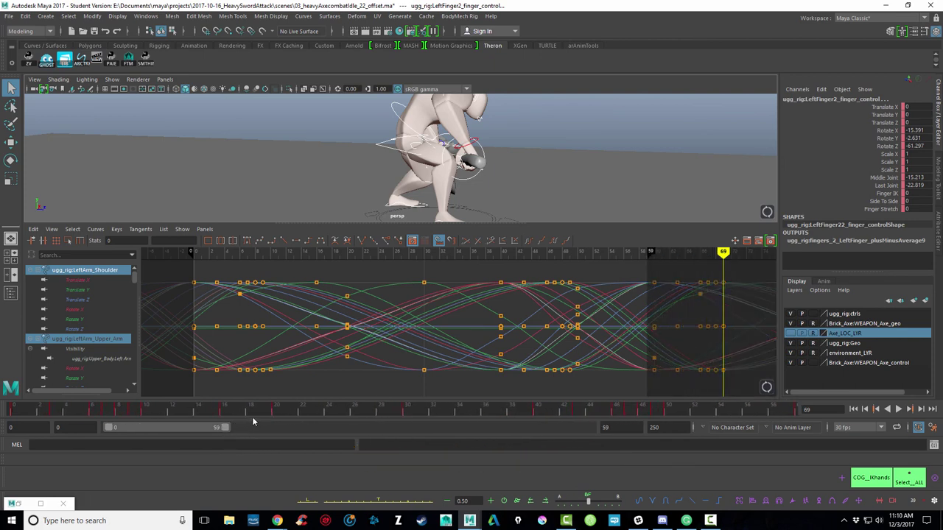
# - Maximize the perspective view and play the offset cycle to examine the overlapping motion of body and axe
pyautogui.press('space')
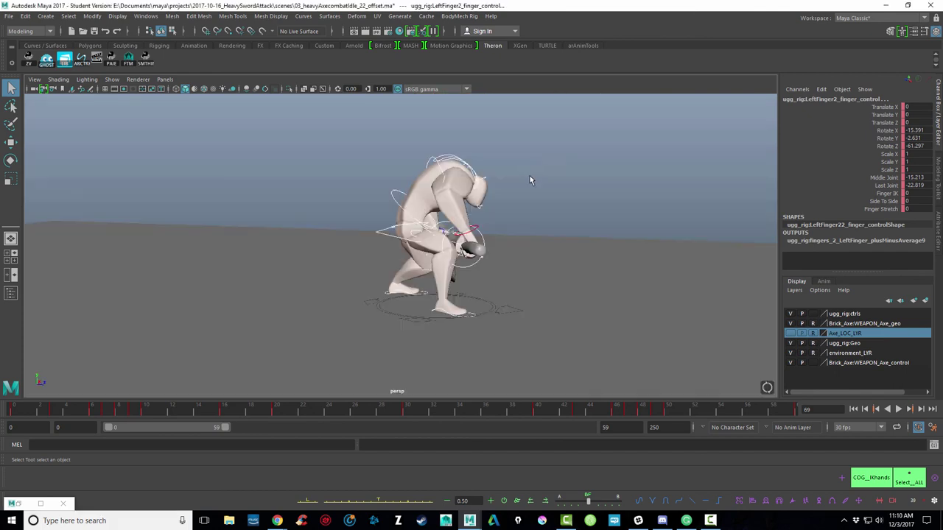
pyautogui.keyDown('alt'); pyautogui.moveTo(545, 274); pyautogui.dragTo(498, 259); pyautogui.keyUp('alt')
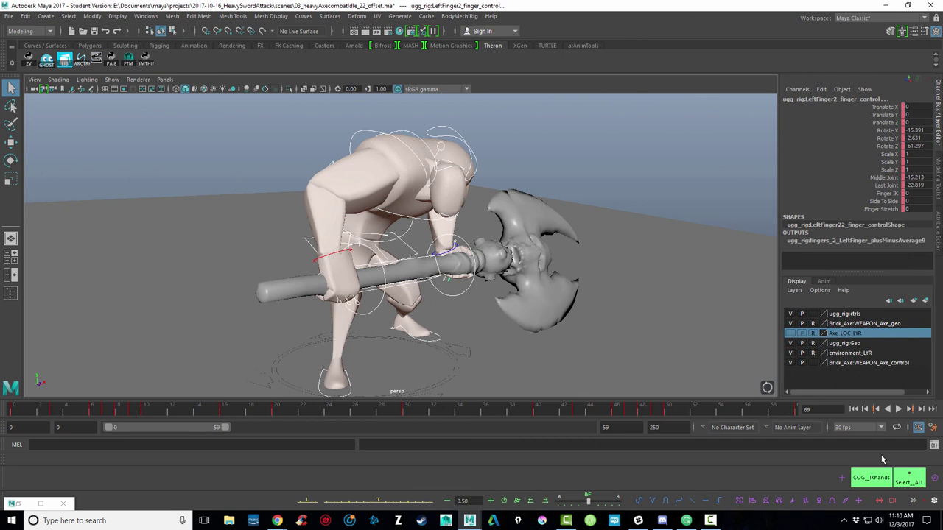
pyautogui.click(898, 409)
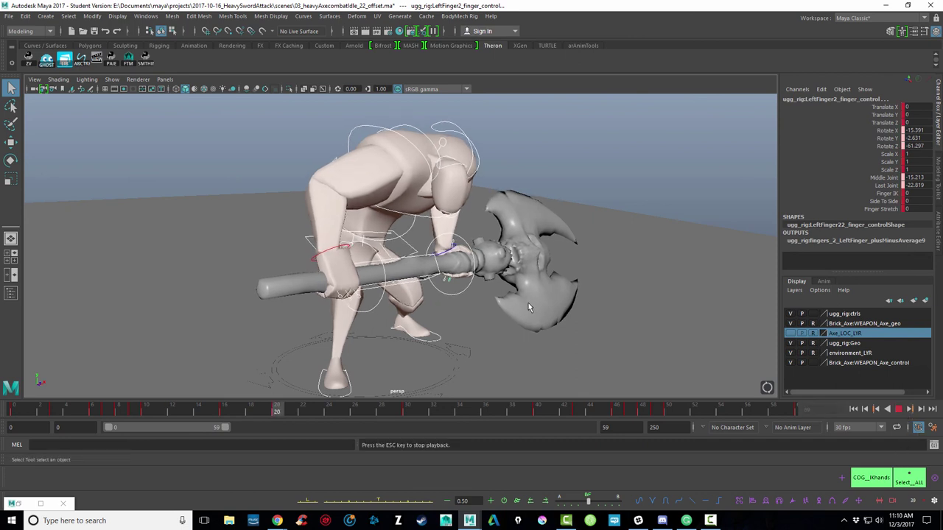
pyautogui.keyDown('alt'); pyautogui.moveTo(508, 308); pyautogui.dragTo(558, 299); pyautogui.keyUp('alt')
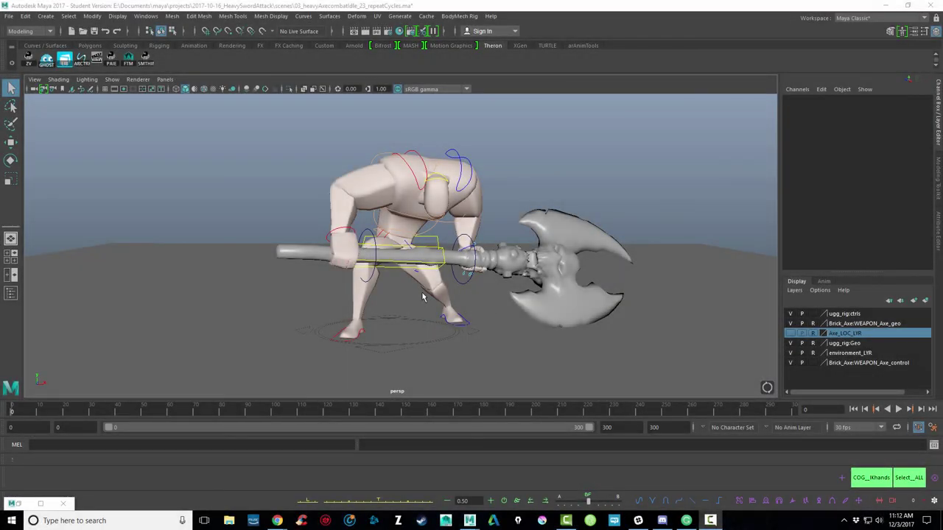
# - Scrub the repeated cycles from frame 0 to 300, play from the start, stop at frame 60 and resume playback
pyautogui.moveTo(422, 292)
pyautogui.keyDown('alt'); pyautogui.mouseDown()
pyautogui.moveTo(453, 294)
pyautogui.moveTo(431, 292)
pyautogui.mouseUp(); pyautogui.keyUp('alt')
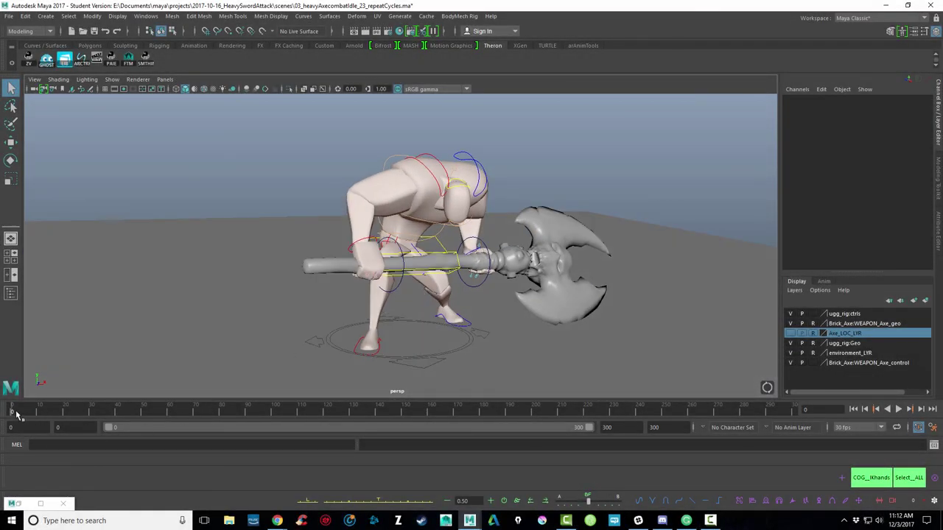
pyautogui.moveTo(12, 414); pyautogui.dragTo(797, 414)
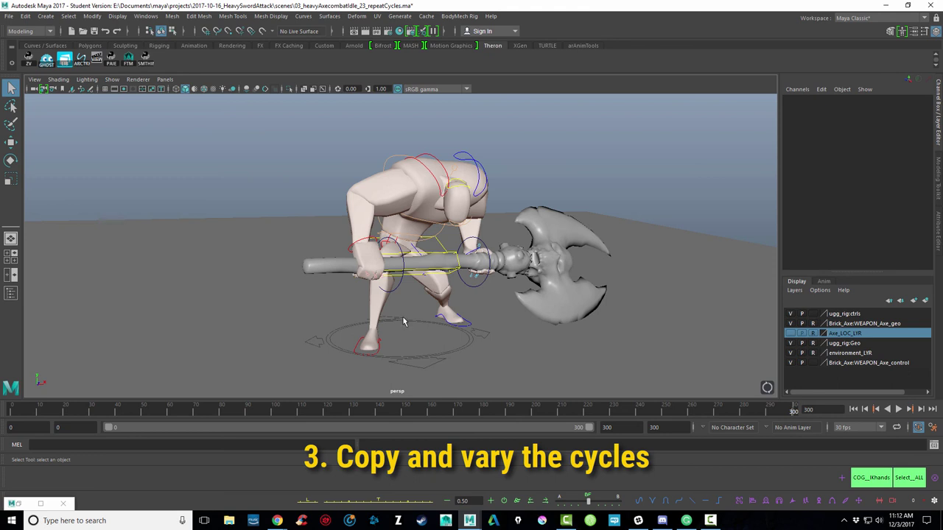
pyautogui.moveTo(26, 410); pyautogui.dragTo(11, 413)
pyautogui.hotkey('alt', 'v')
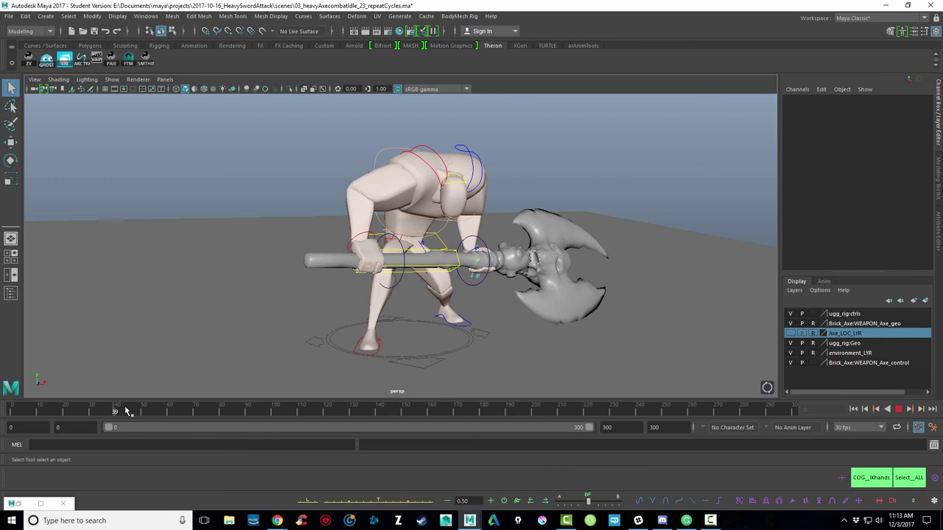
pyautogui.click(168, 412)
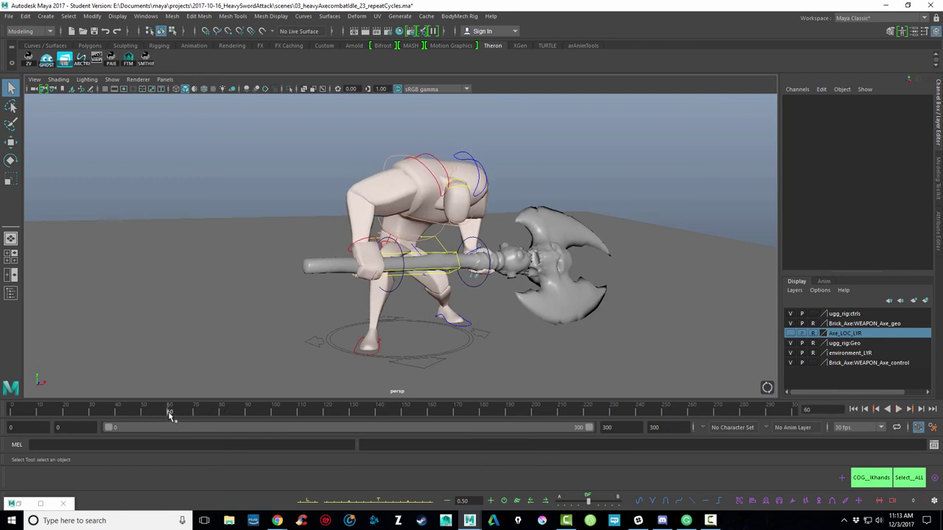
pyautogui.hotkey('alt', 'v')
pyautogui.click(898, 409)
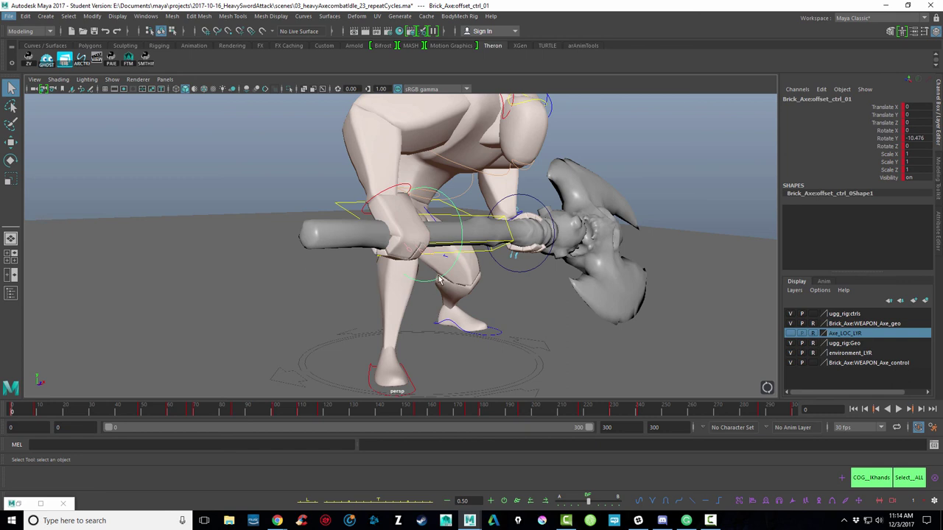
# - Scrub the timeline with the axe's offset control selected to examine its varied rotation across the repeated cycles
pyautogui.click(405, 382)
pyautogui.hotkey('ctrl', 'z')
pyautogui.moveTo(13, 412); pyautogui.dragTo(614, 417)
pyautogui.hotkey('alt', 'v')
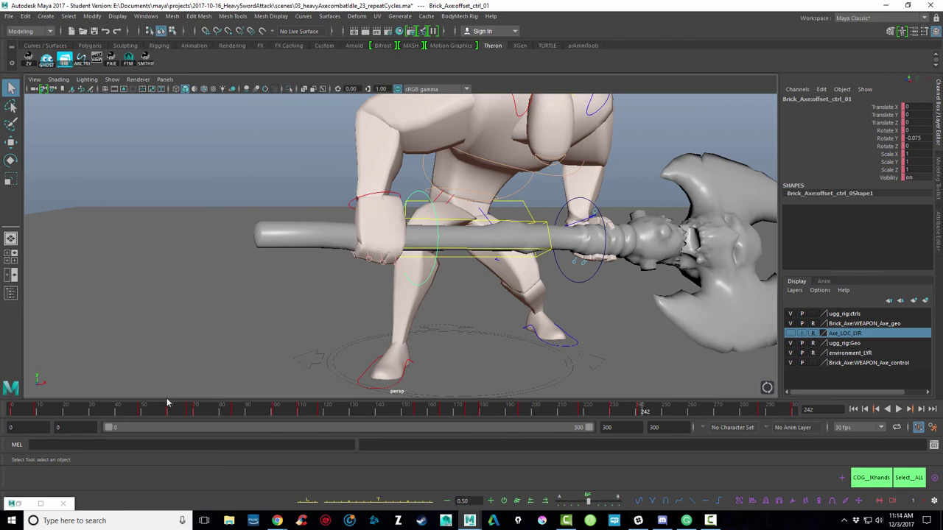
# - Return to frame 23, select the right foot's IK control and play the animation to examine its heel swivel keys
pyautogui.moveTo(515, 411); pyautogui.dragTo(74, 411)
pyautogui.click(362, 370)
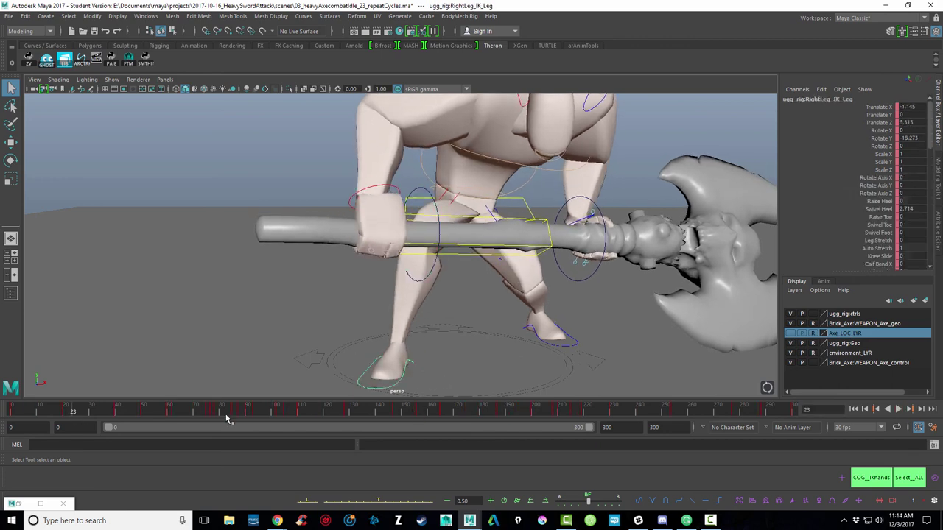
pyautogui.hotkey('alt', 'v')
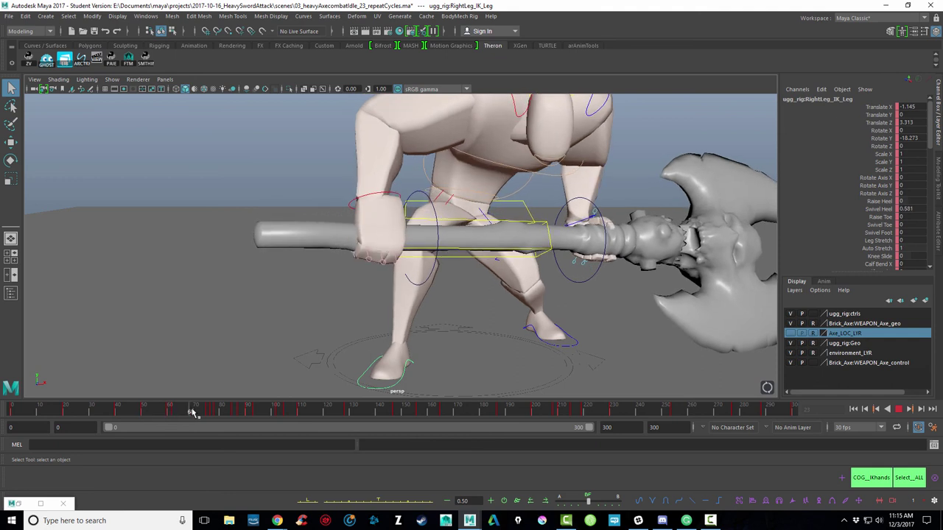
# - Stop playback, inspect the right foot at frame 90, and replay the repeated cycles to examine its heel swivel
pyautogui.hotkey('alt', 'v')
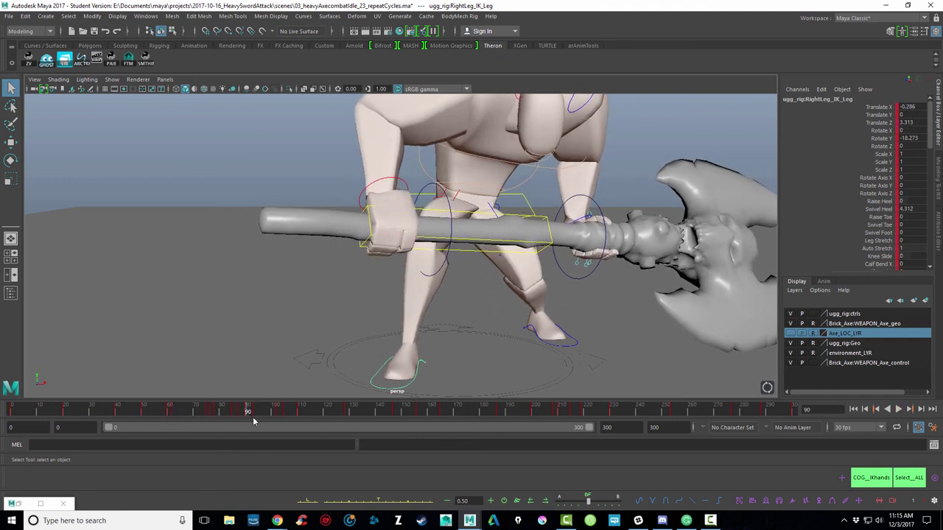
pyautogui.hotkey('alt', 'v')
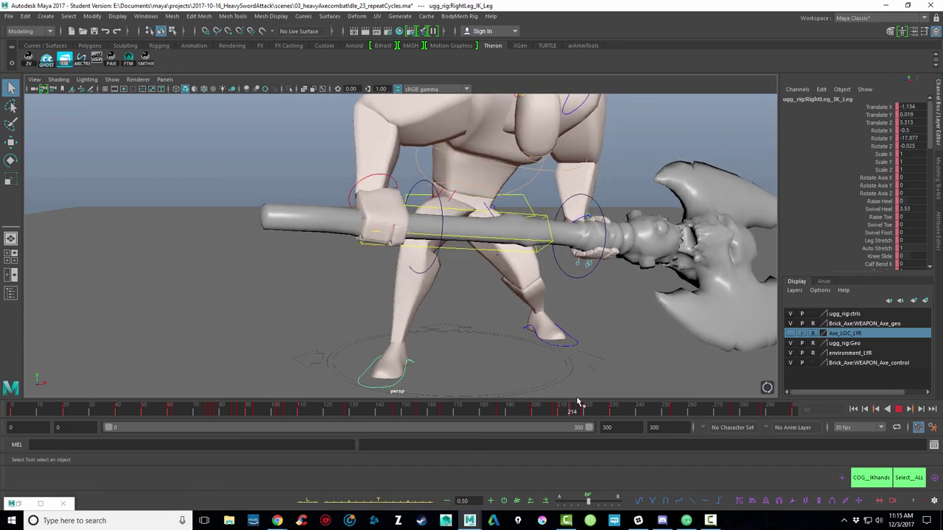
pyautogui.hotkey('alt', 'v')
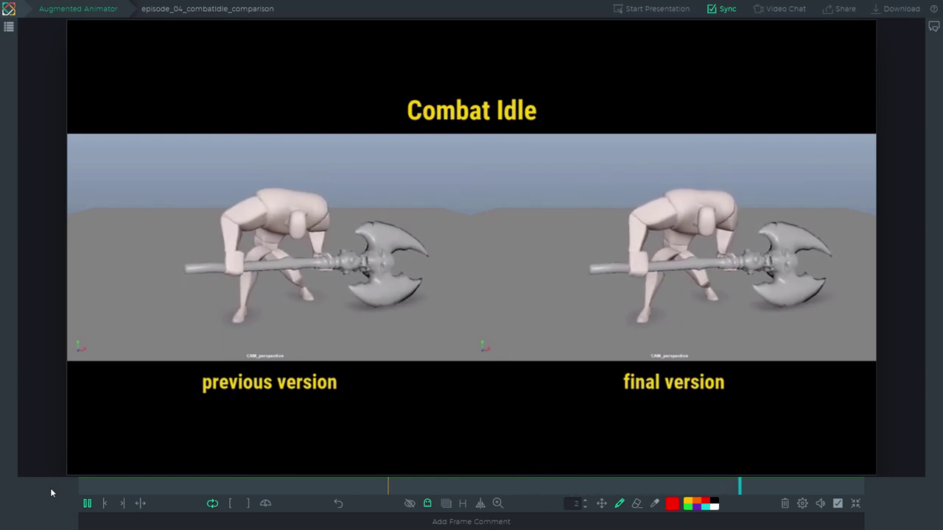
# - Pause the combat idle comparison video in the Augmented Animator review project, open the review_2H_attack_01 item and play it
pyautogui.click(87, 503)
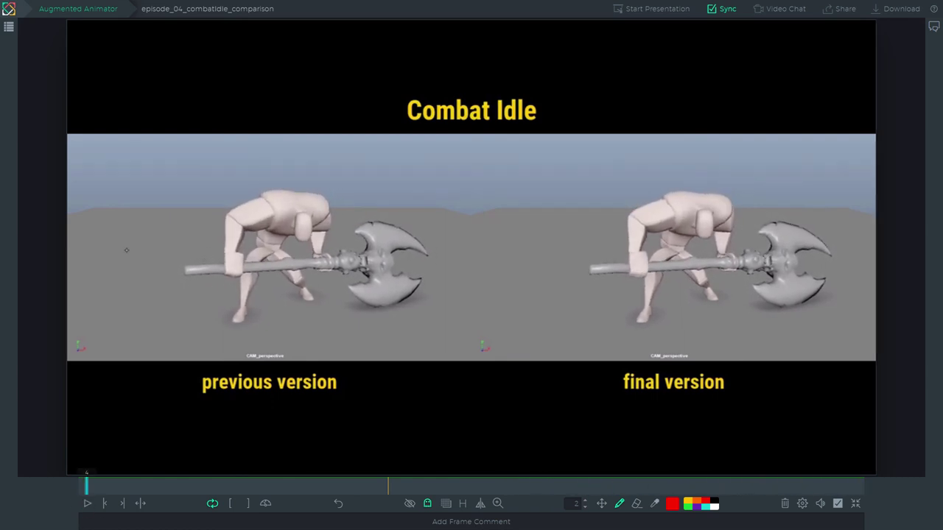
pyautogui.click(9, 27)
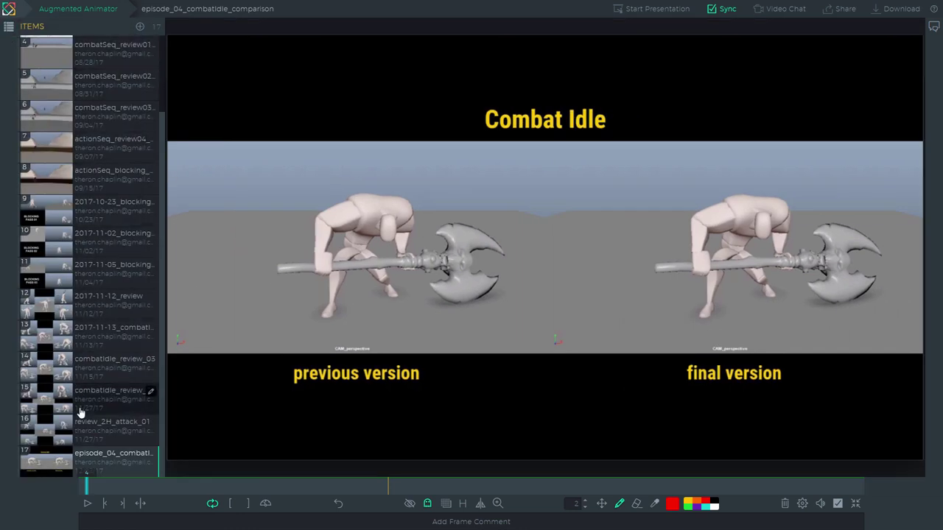
pyautogui.click(83, 436)
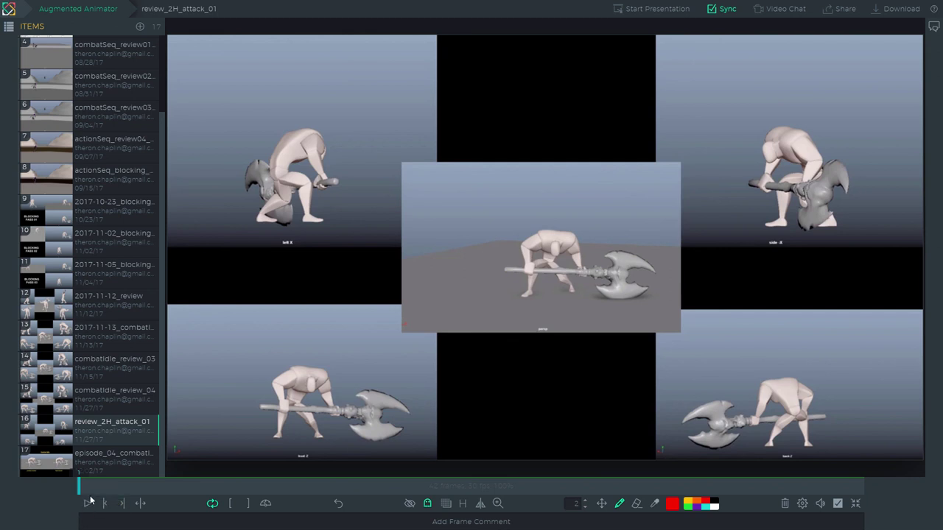
pyautogui.click(87, 504)
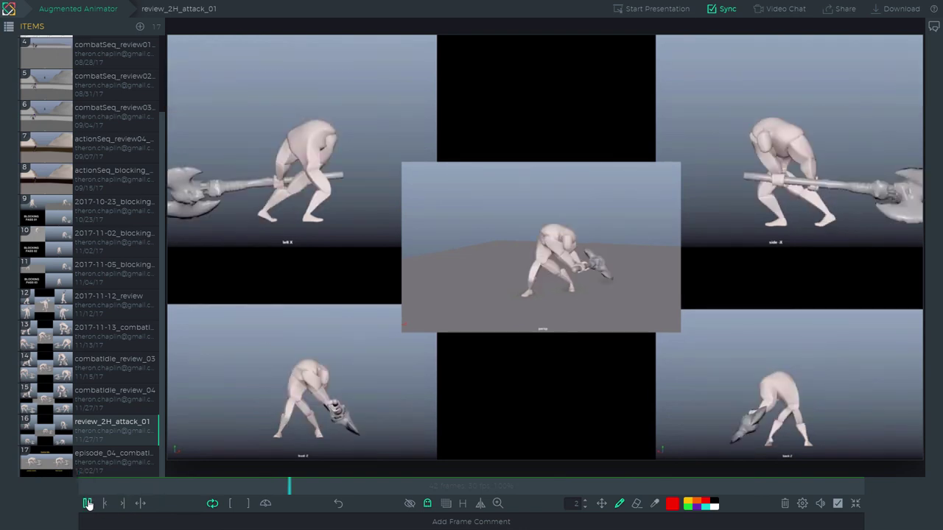